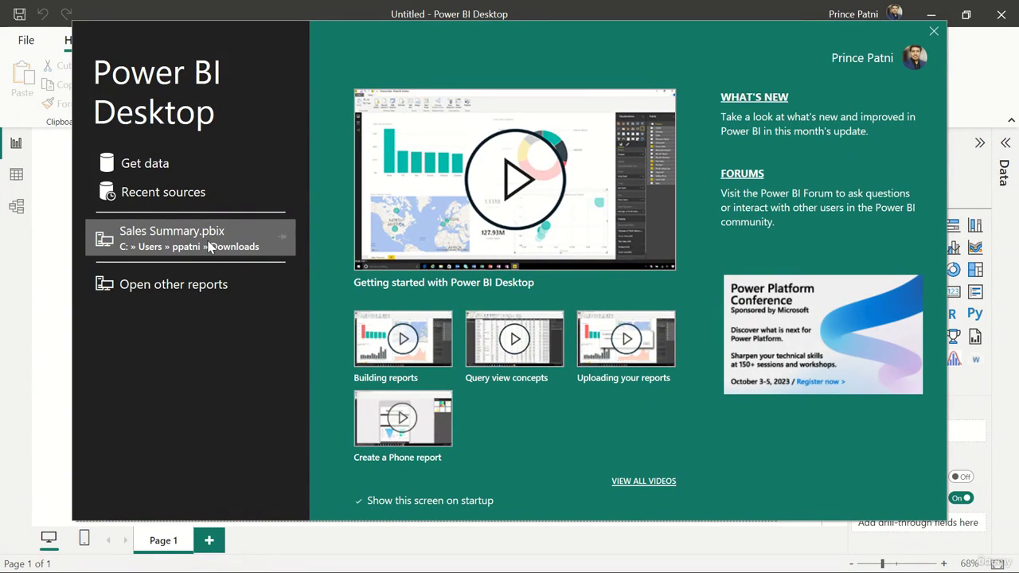
Open the recent report Sales Summary.pbix and upgrade its map visuals to Azure Maps.
click(245, 235)
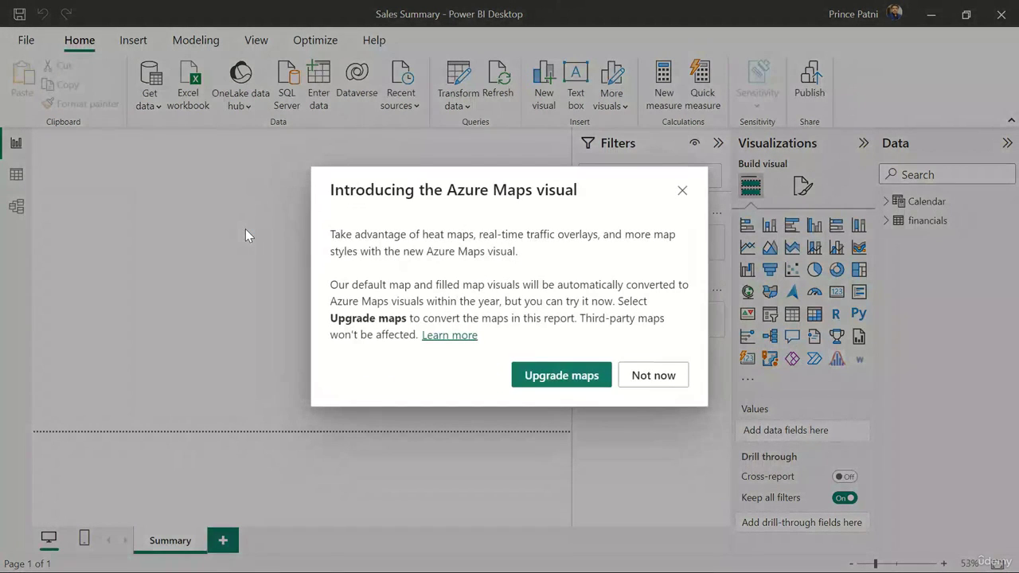
click(561, 375)
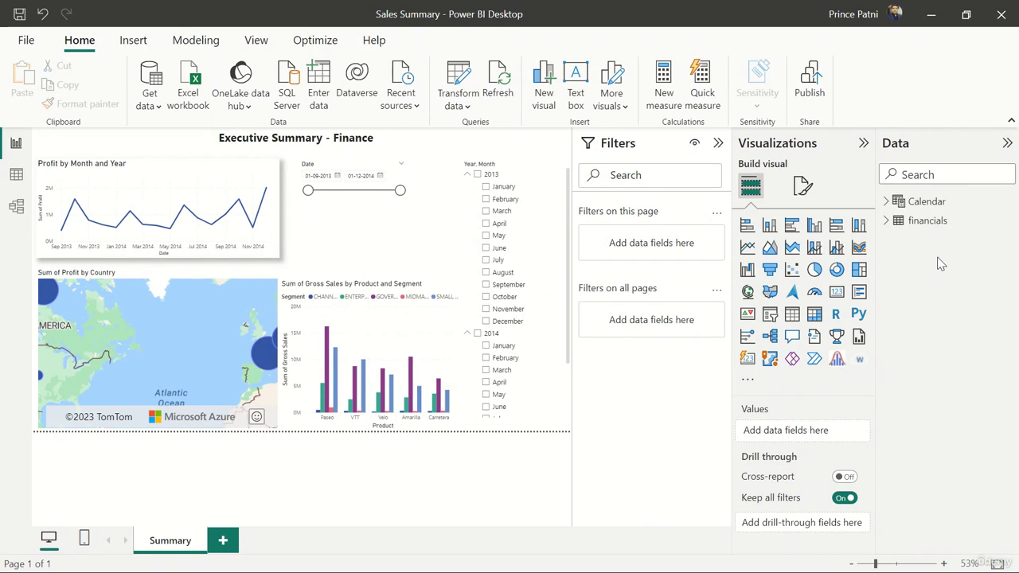
Examine the Calendar and financials tables' data and the relationship between them in the model, and return to the report.
click(887, 201)
click(887, 203)
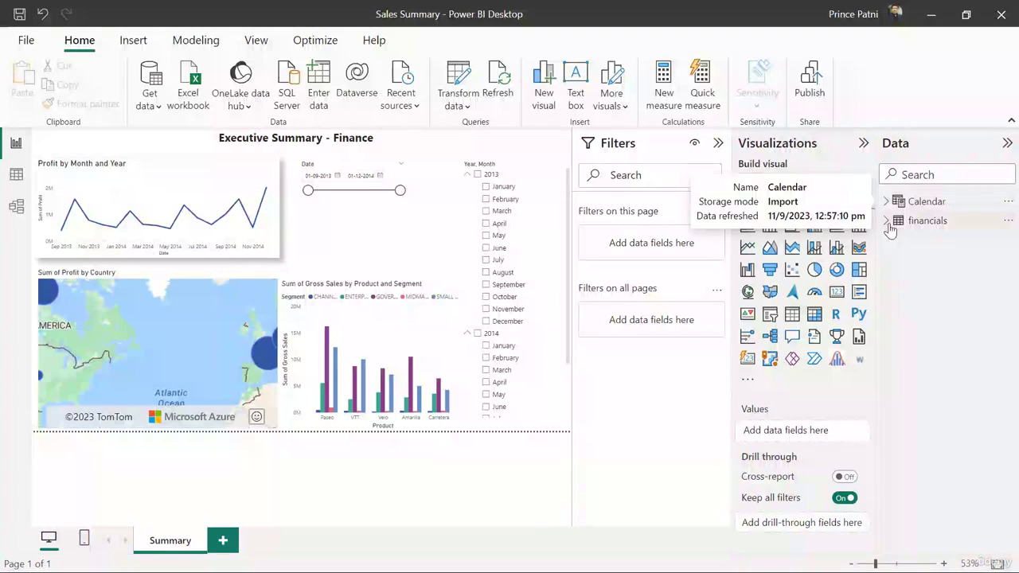
click(887, 220)
click(887, 220)
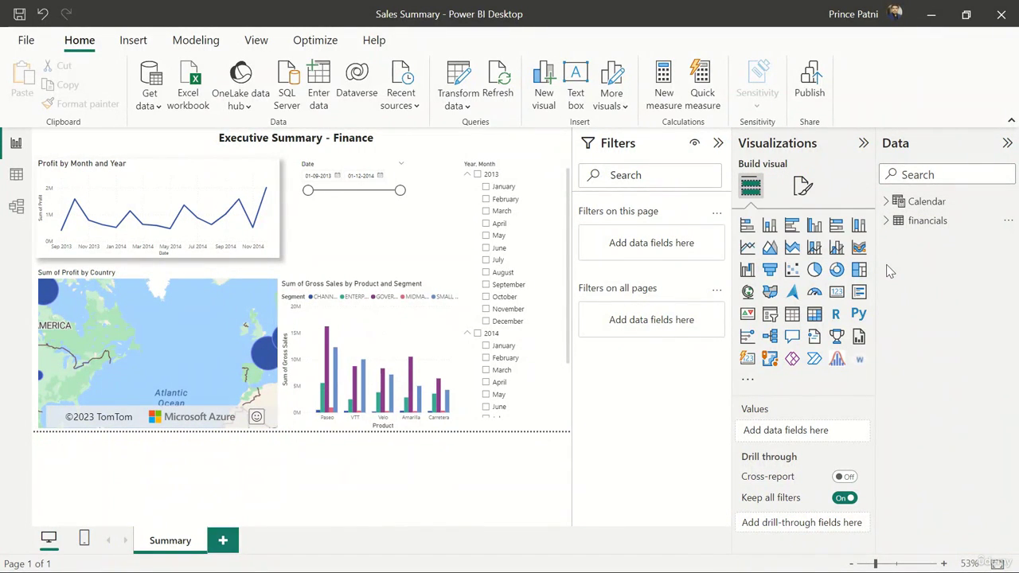
click(16, 175)
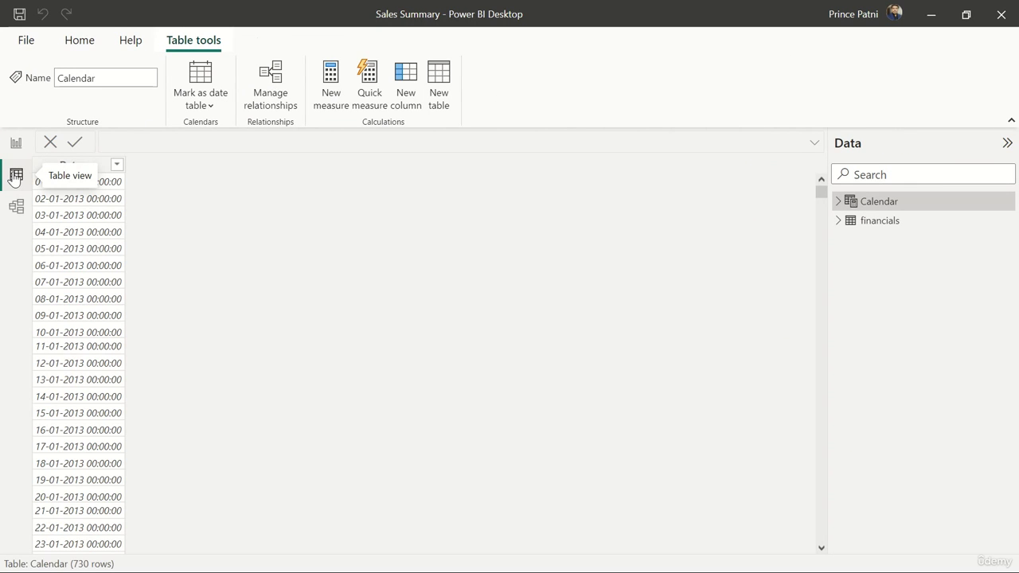
click(890, 228)
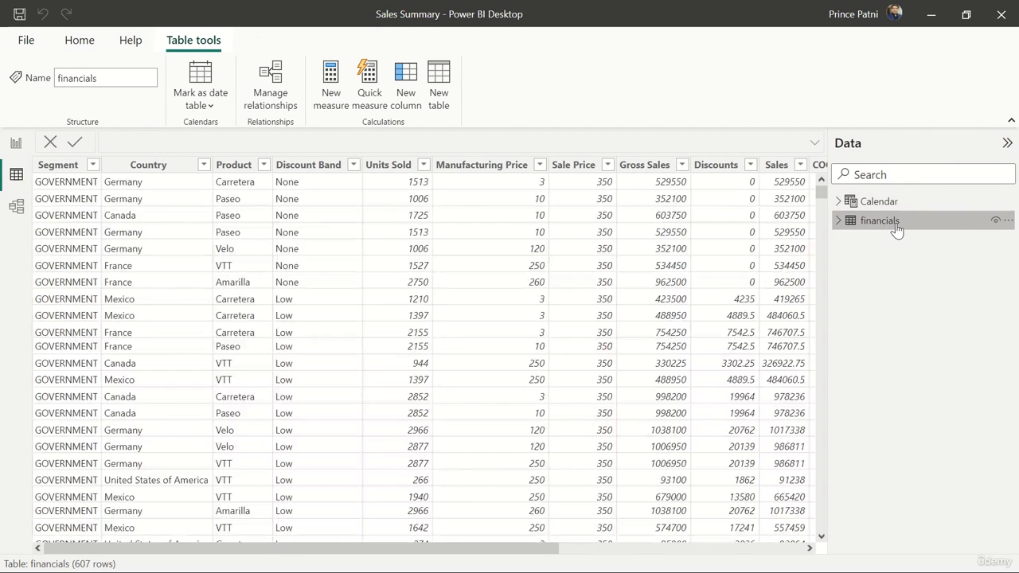
click(893, 201)
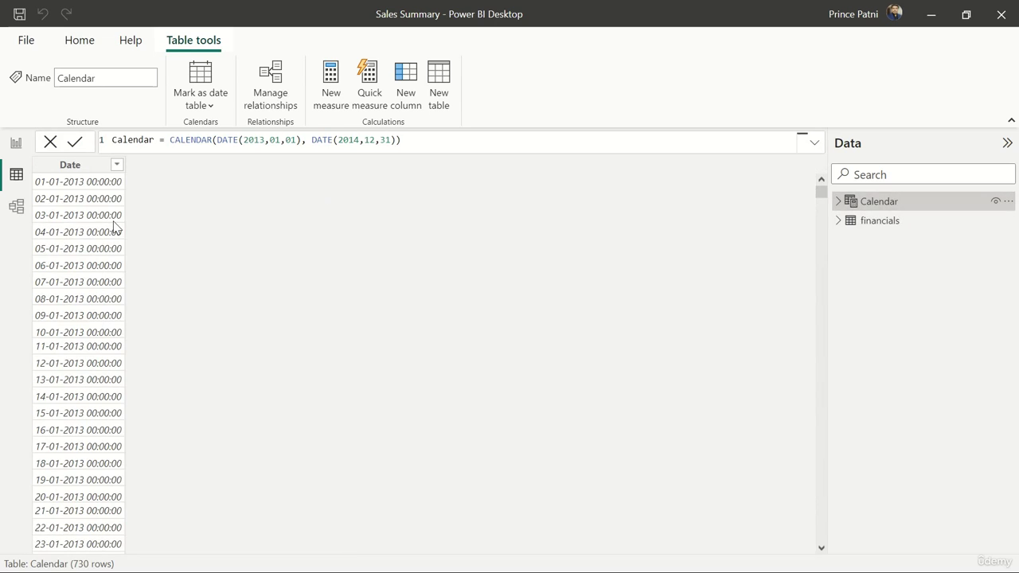
click(16, 206)
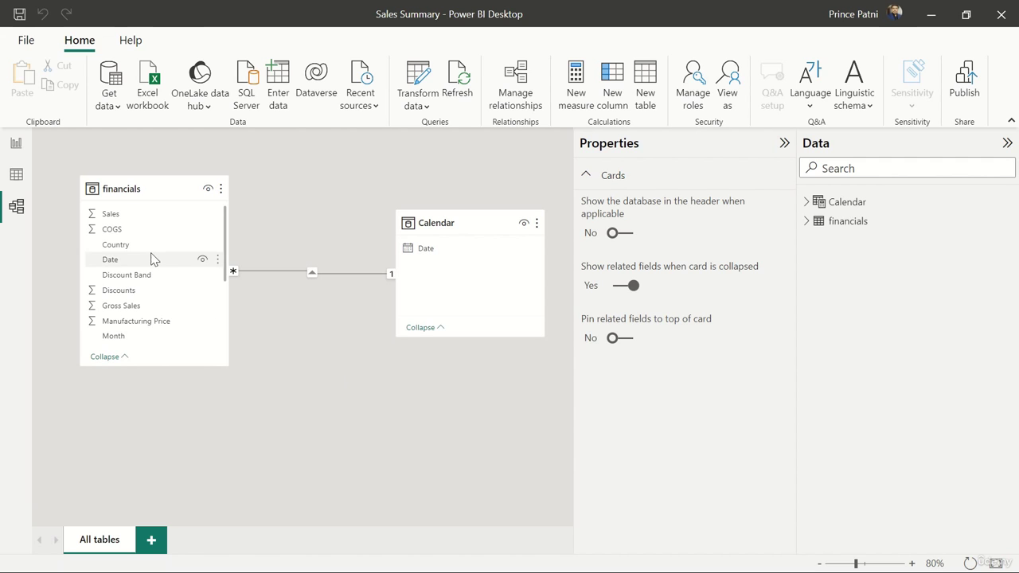
click(16, 143)
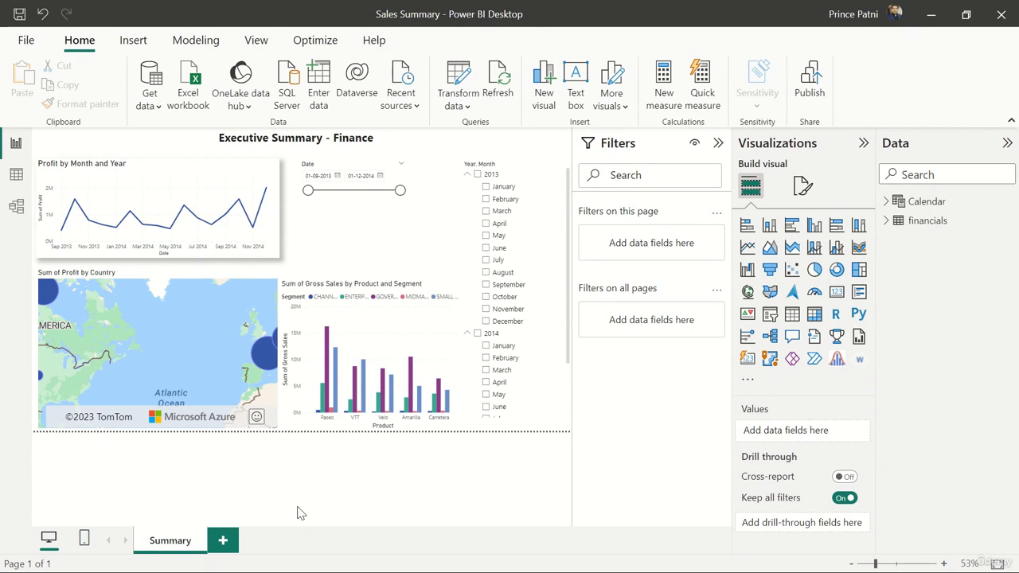
Add a blank page to the report, look at the other new-page options, and delete the added page.
click(224, 541)
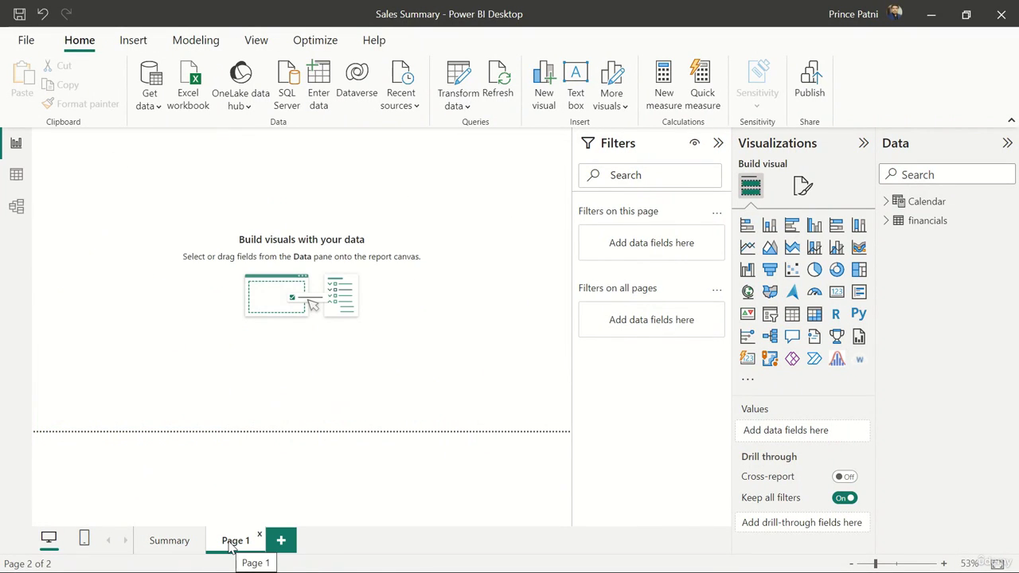
click(132, 39)
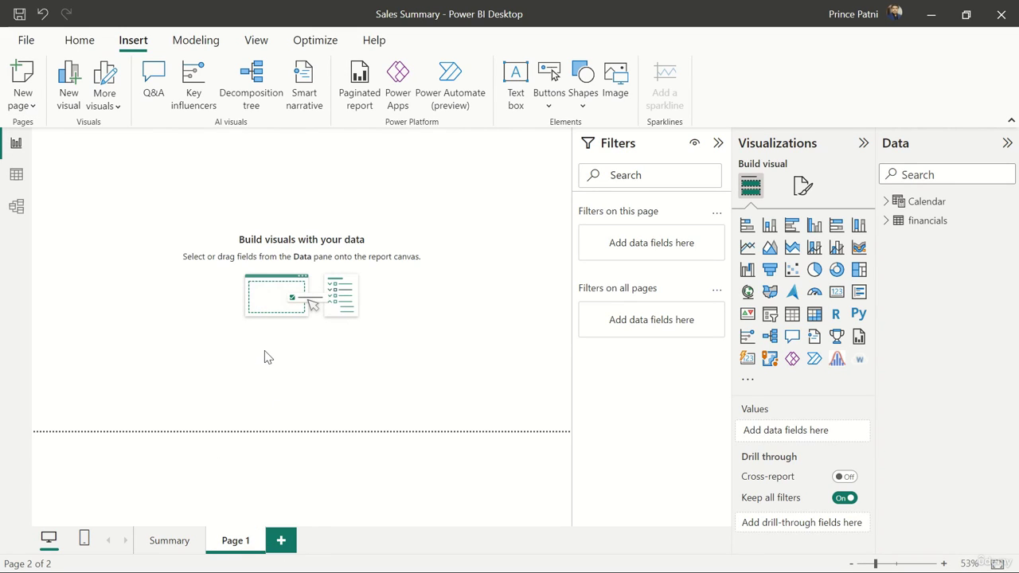
click(31, 107)
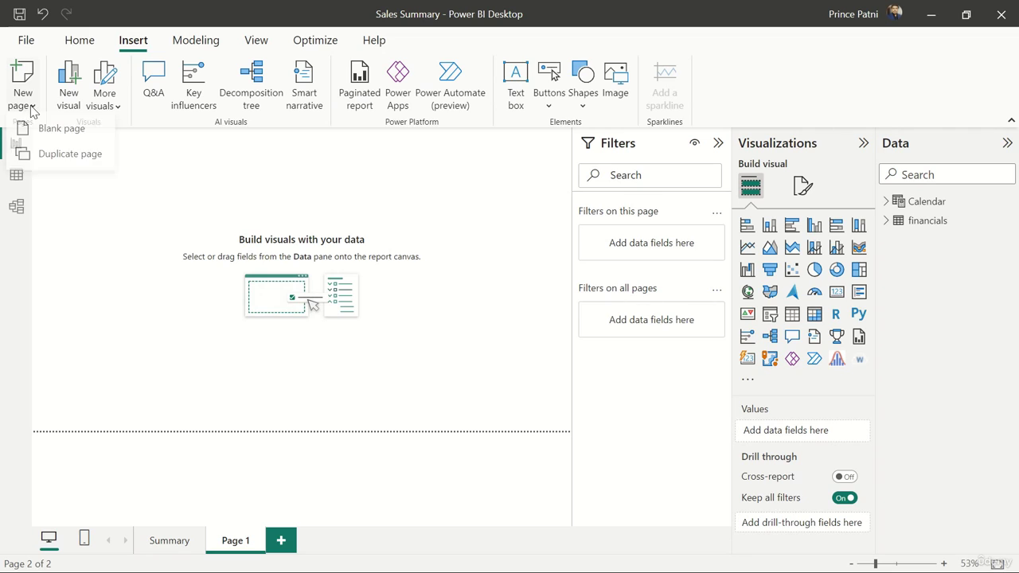
click(202, 169)
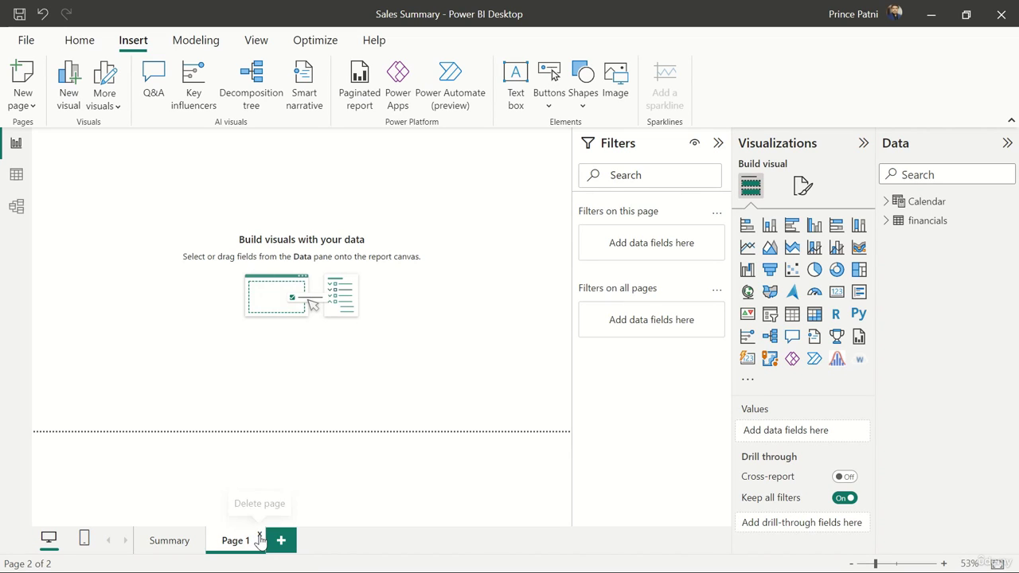
click(259, 537)
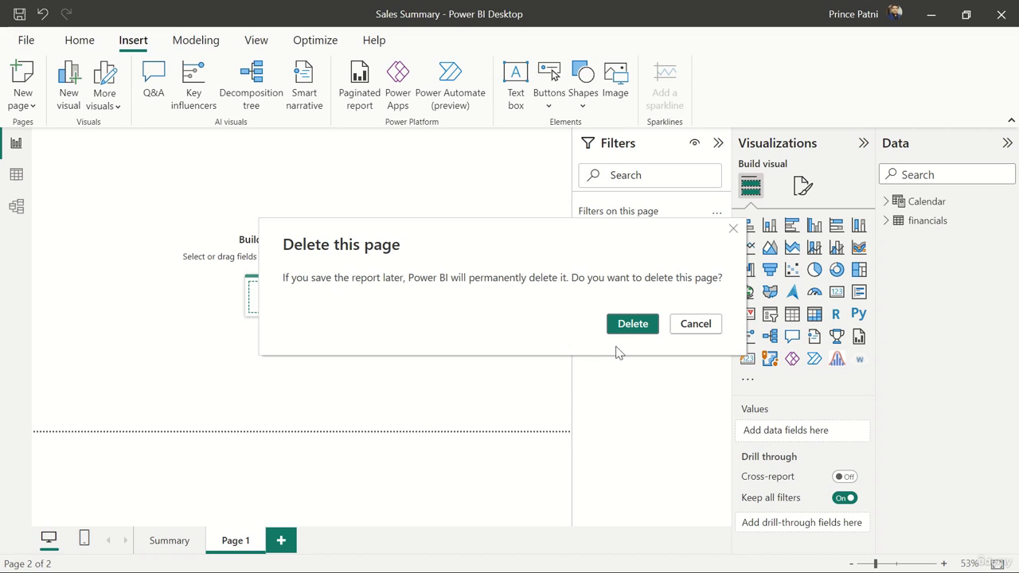
click(638, 325)
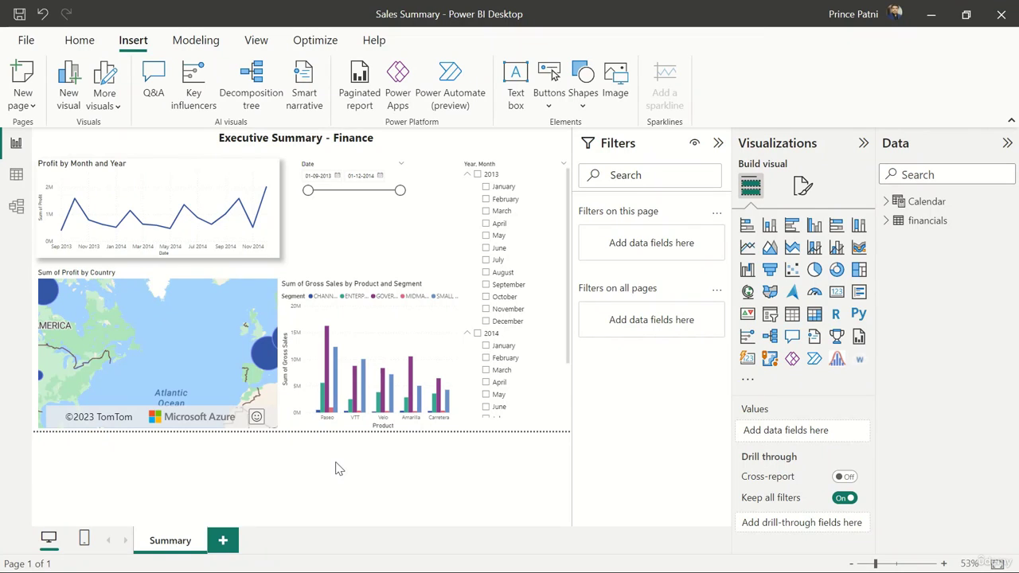
Copy the Profit by Month and Year line chart from the Summary page onto a new blank page.
click(155, 163)
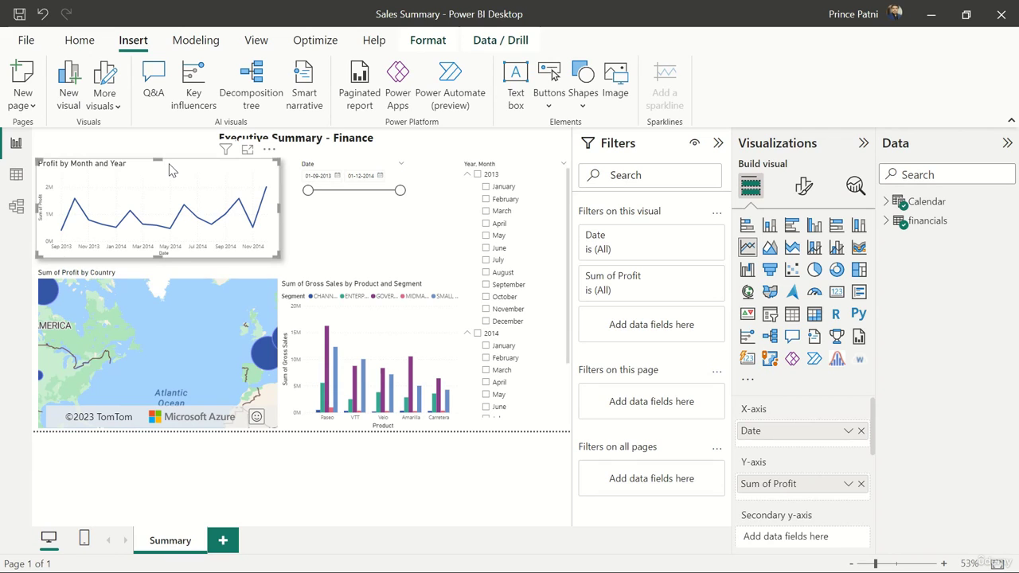
click(223, 540)
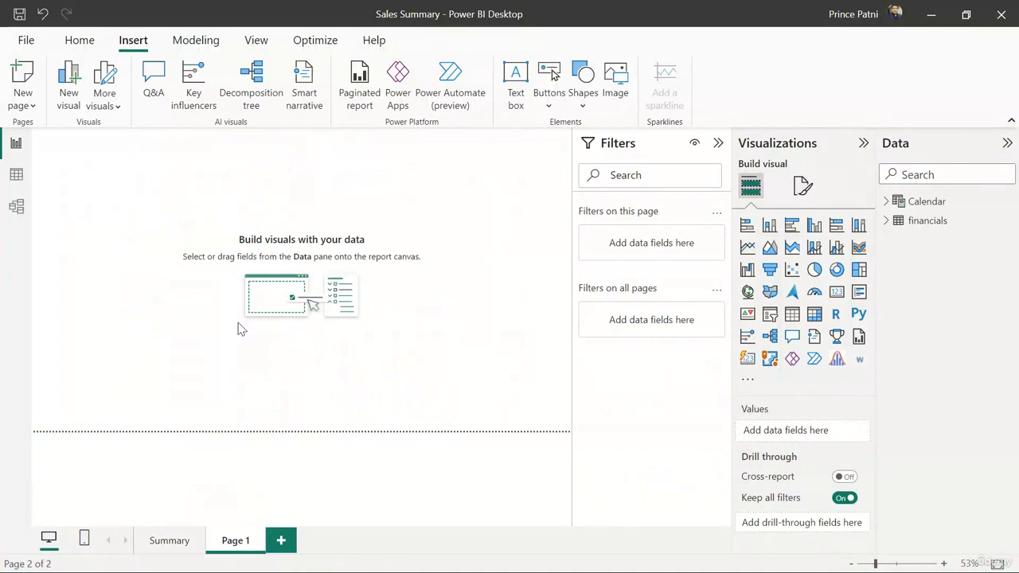
key(ctrl+v)
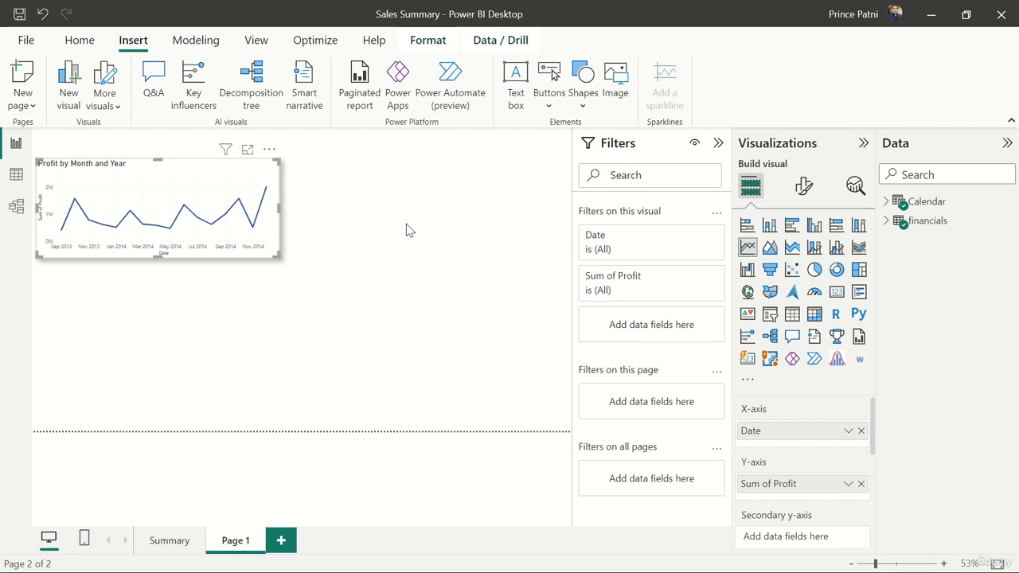
Compare the Summary page with Page 1, hide Page 1, and return to the Summary page.
click(168, 541)
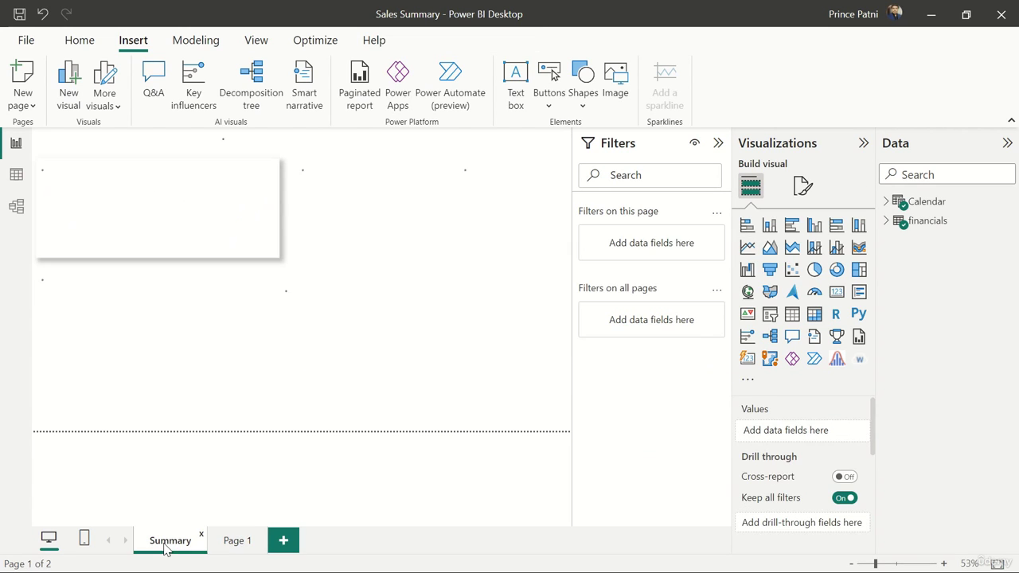
click(236, 541)
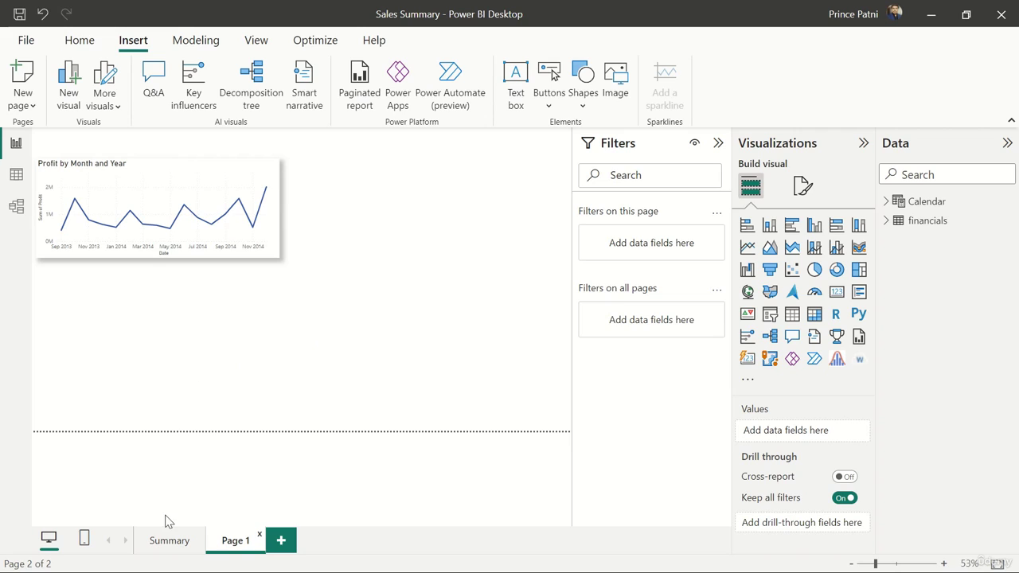
right_click(230, 546)
click(170, 541)
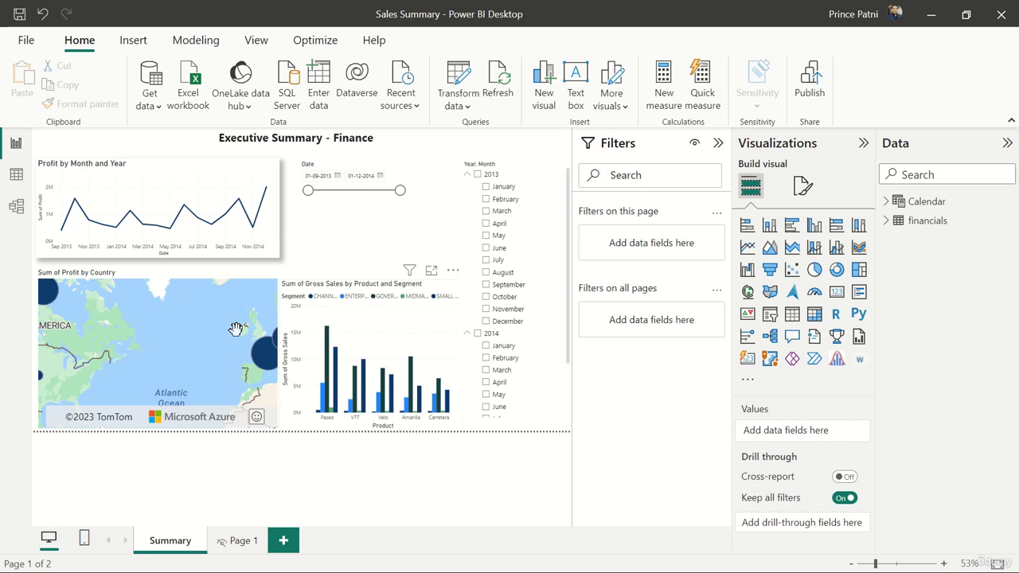
View the Summary page's mobile layout, return to the desktop layout, and try the zoom before fitting the page to the window.
click(85, 539)
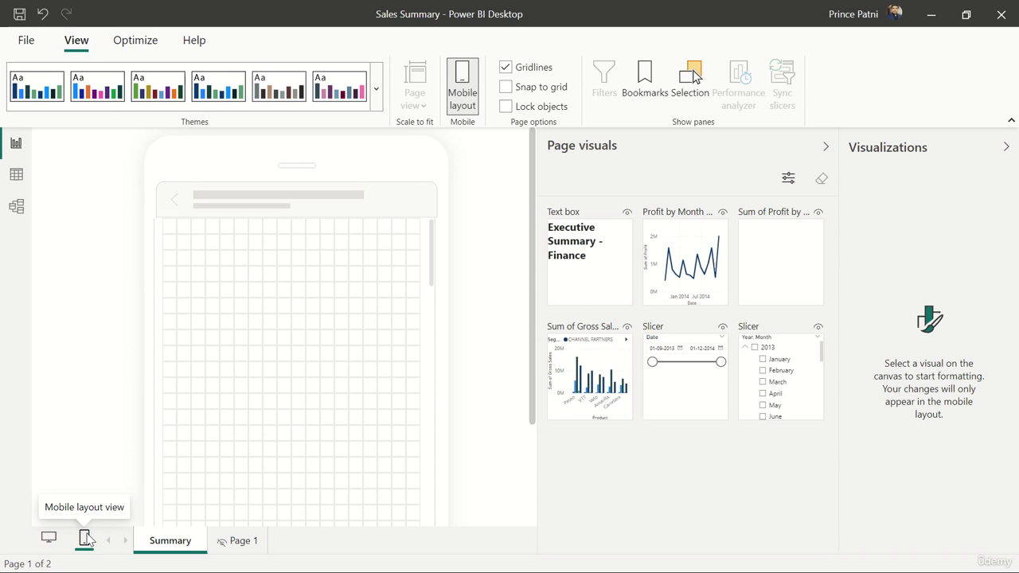
click(49, 538)
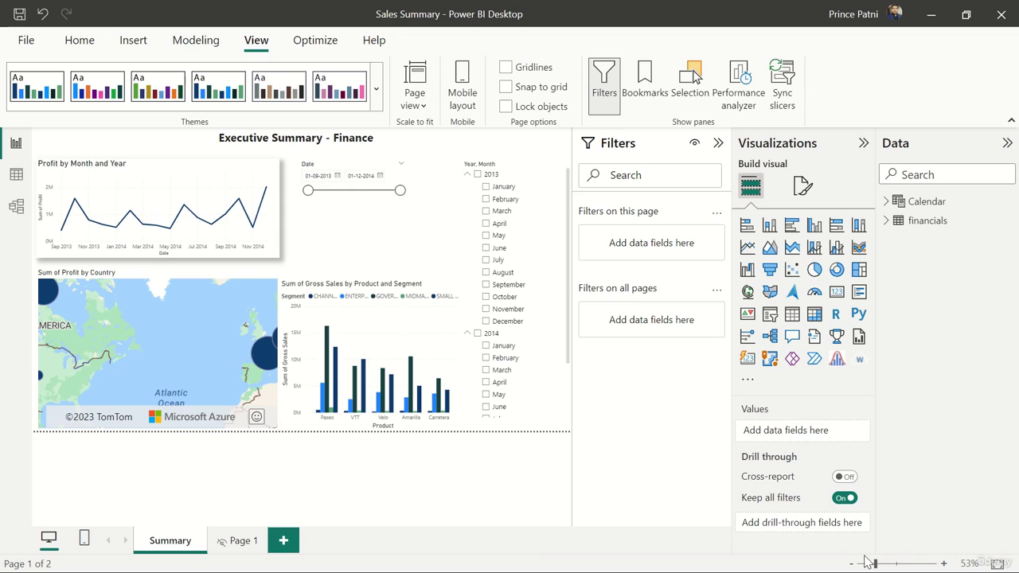
mouse_move(876, 567)
mouse_down()
mouse_move(899, 567)
mouse_move(876, 567)
mouse_up()
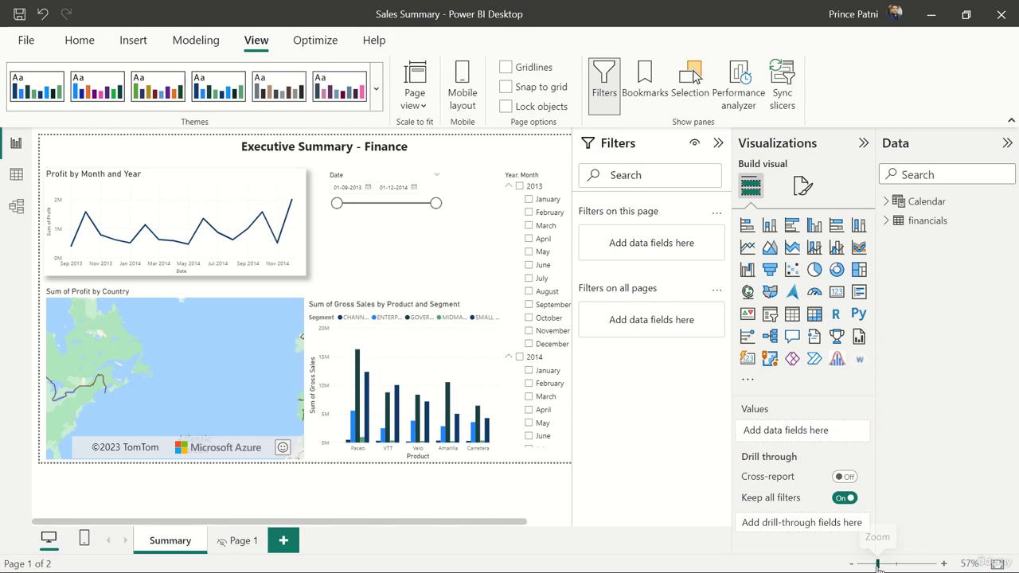
click(997, 564)
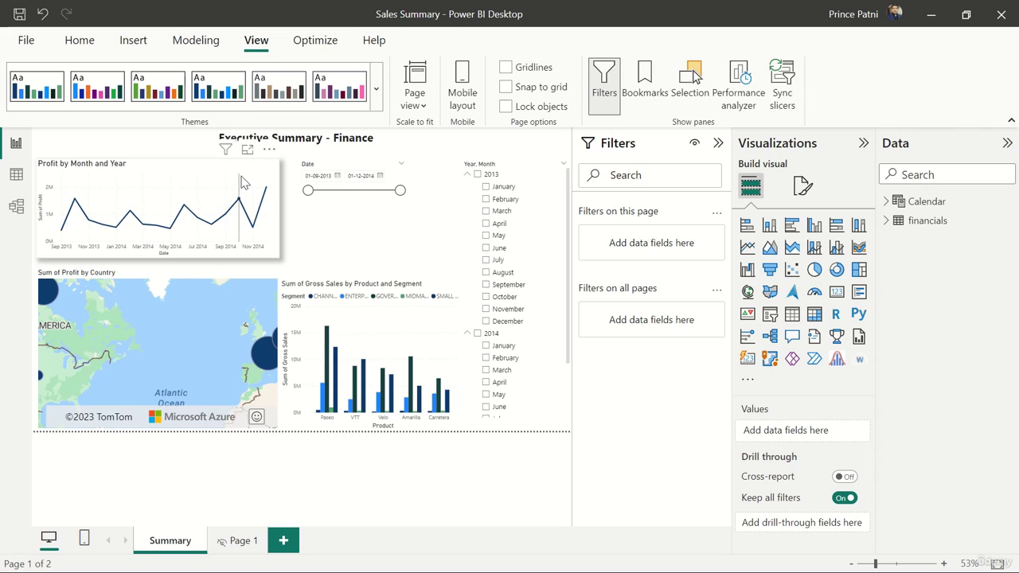
Inspect data points of the Profit by Month and Year chart, including in focus mode, and return to the report.
mouse_move(266, 195)
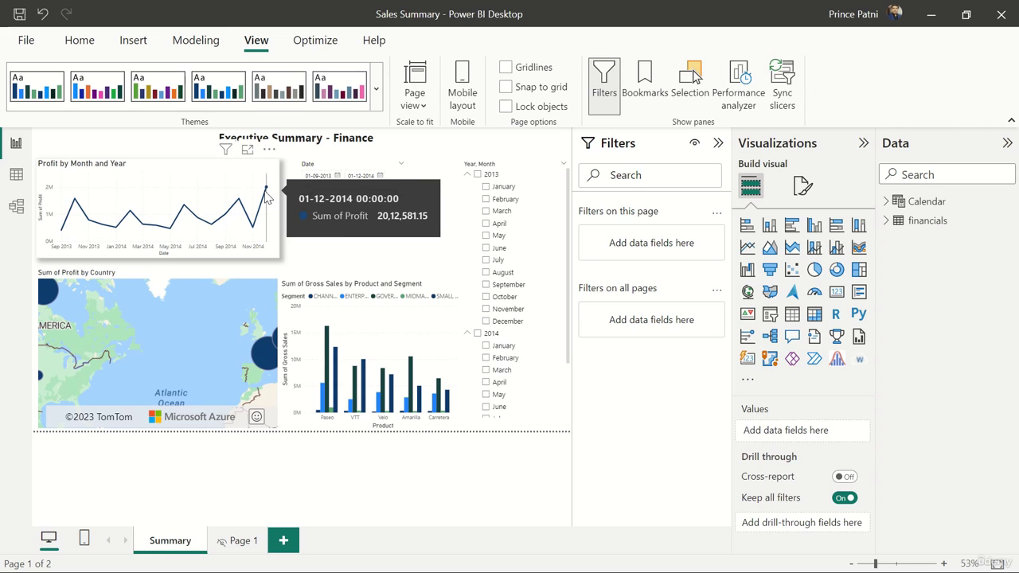
click(247, 151)
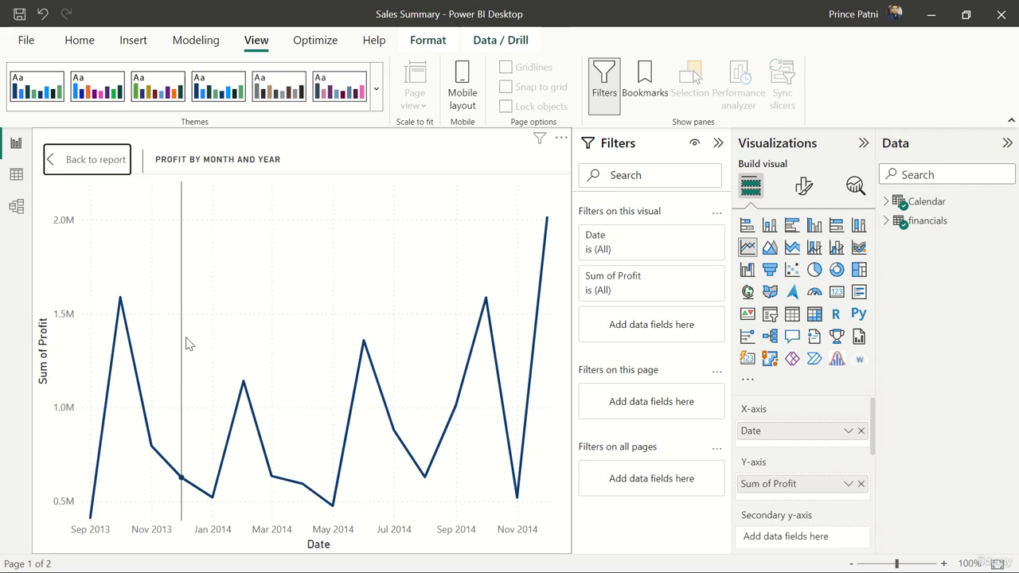
mouse_move(249, 398)
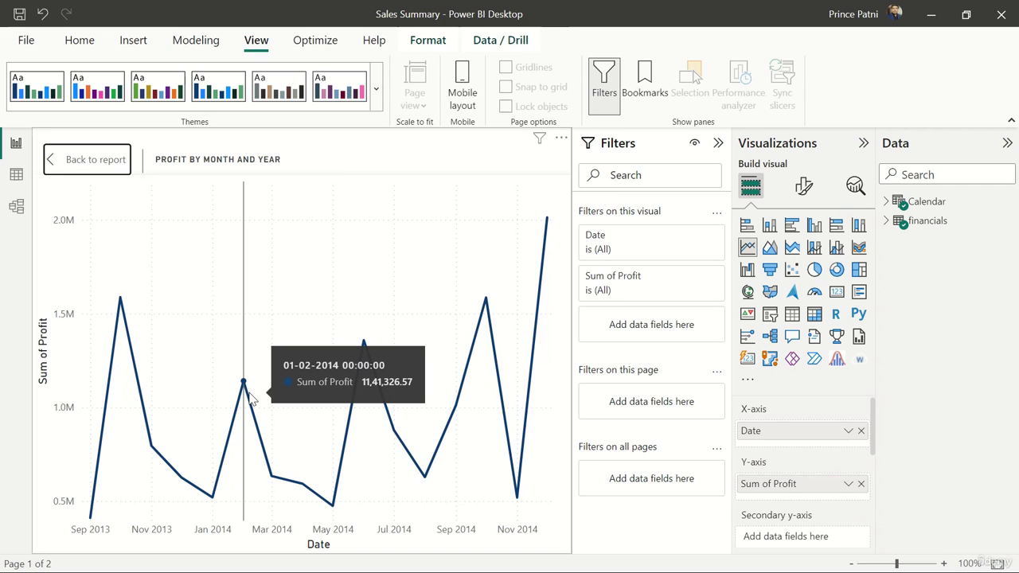
click(102, 163)
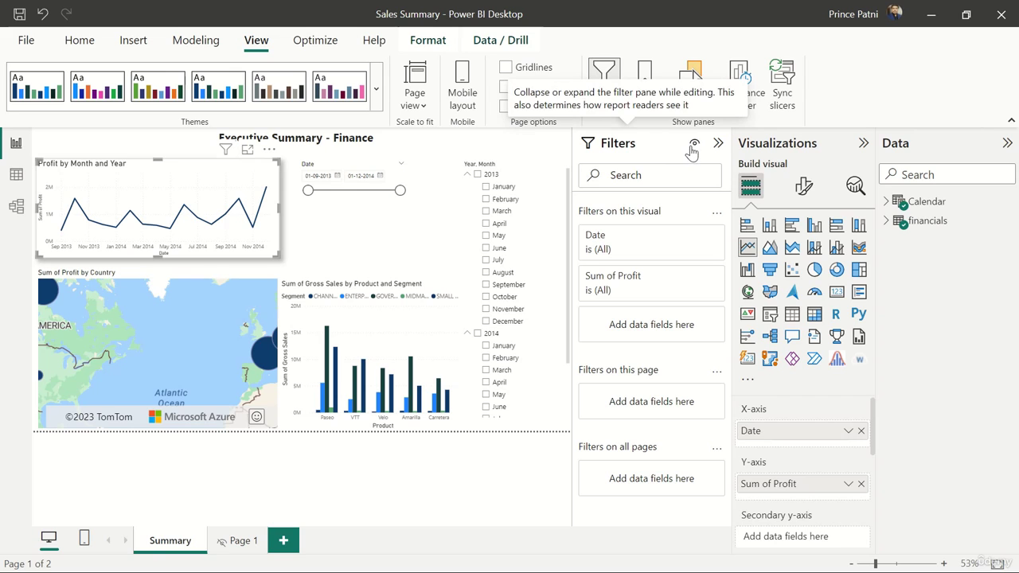
Collapse the Filters, Visualizations and Data panes to enlarge the report canvas.
click(718, 143)
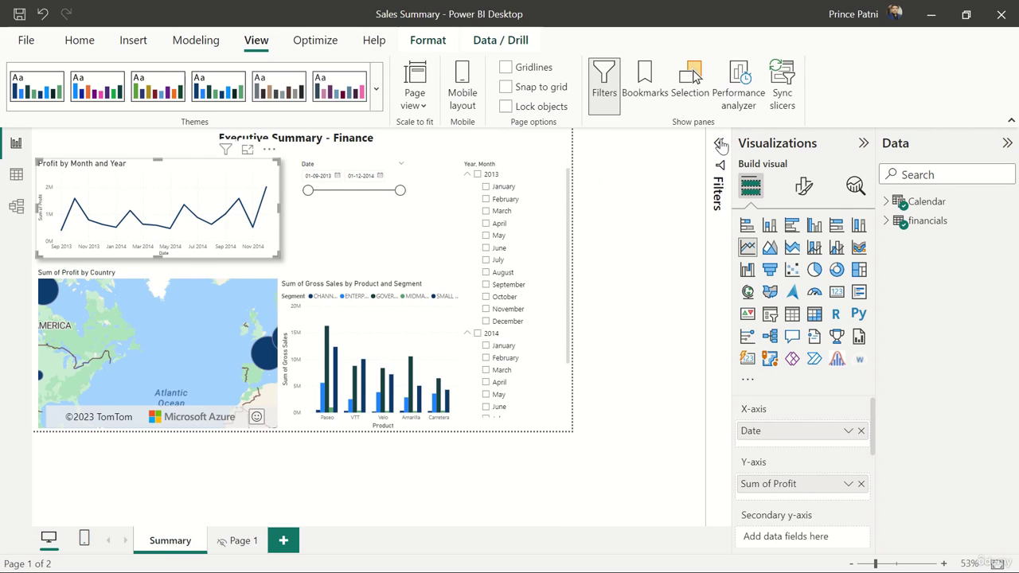
click(863, 143)
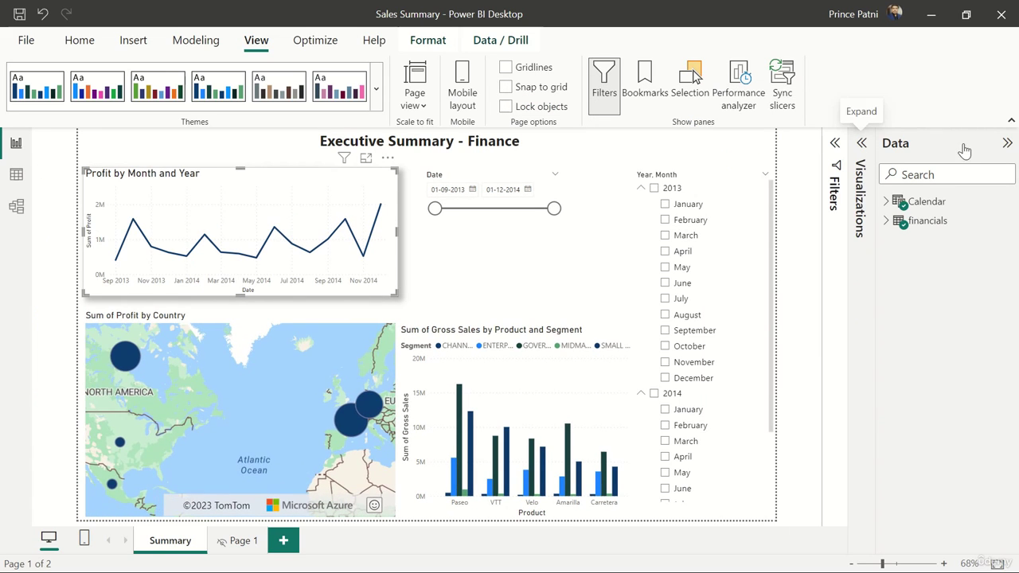
click(1006, 145)
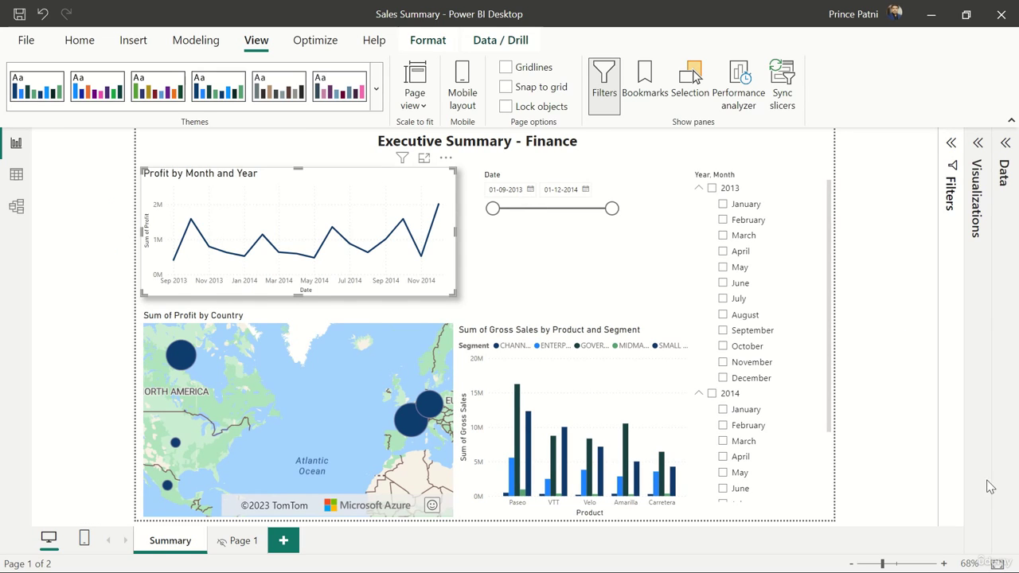
Zoom the Summary page in to 90% and back out to 70%.
click(945, 564)
click(944, 564)
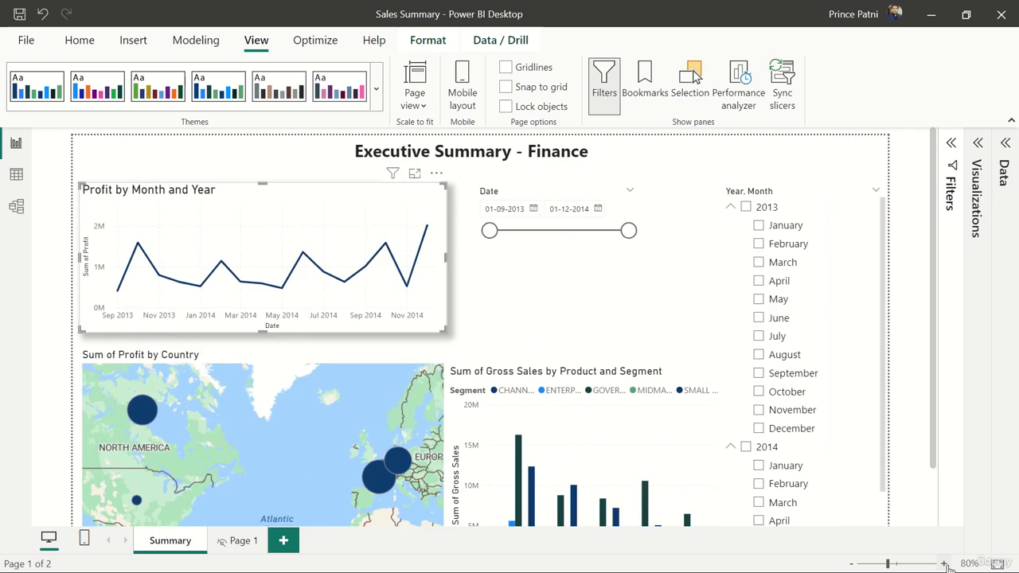
click(944, 563)
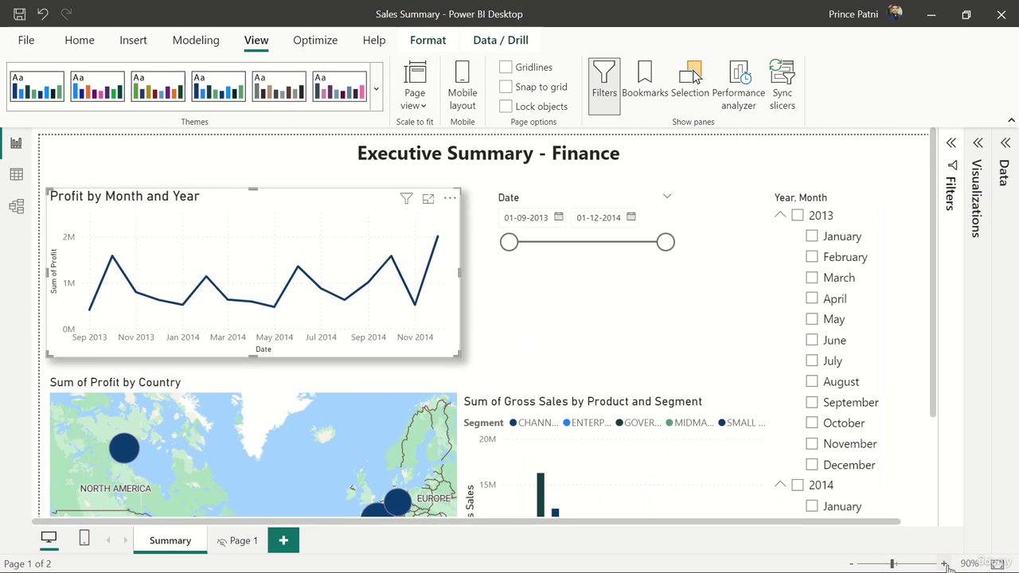
click(851, 564)
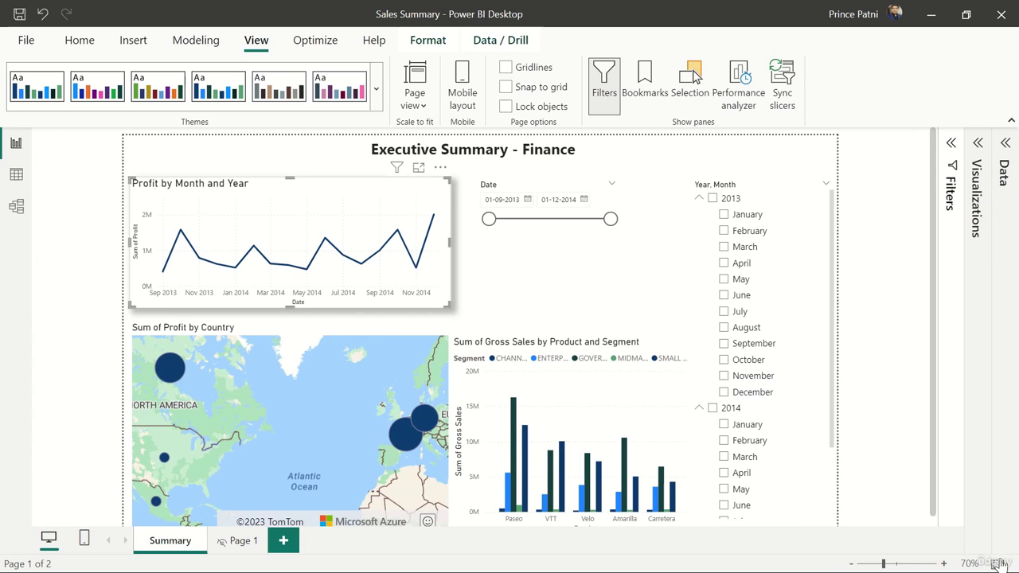
Fit the Summary page to the window and expand the Filters, Visualizations and Data panes.
click(997, 563)
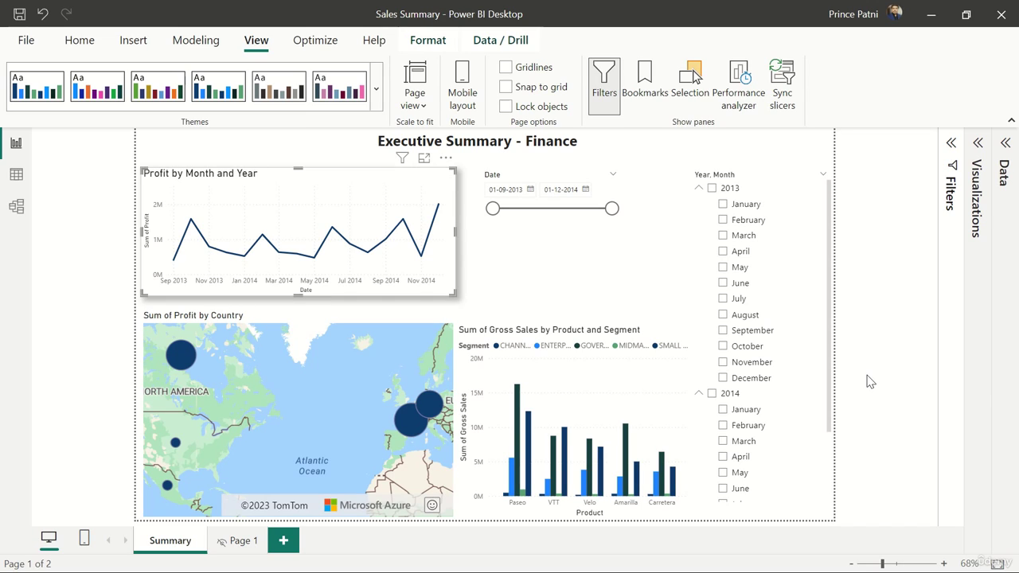
click(950, 143)
click(978, 143)
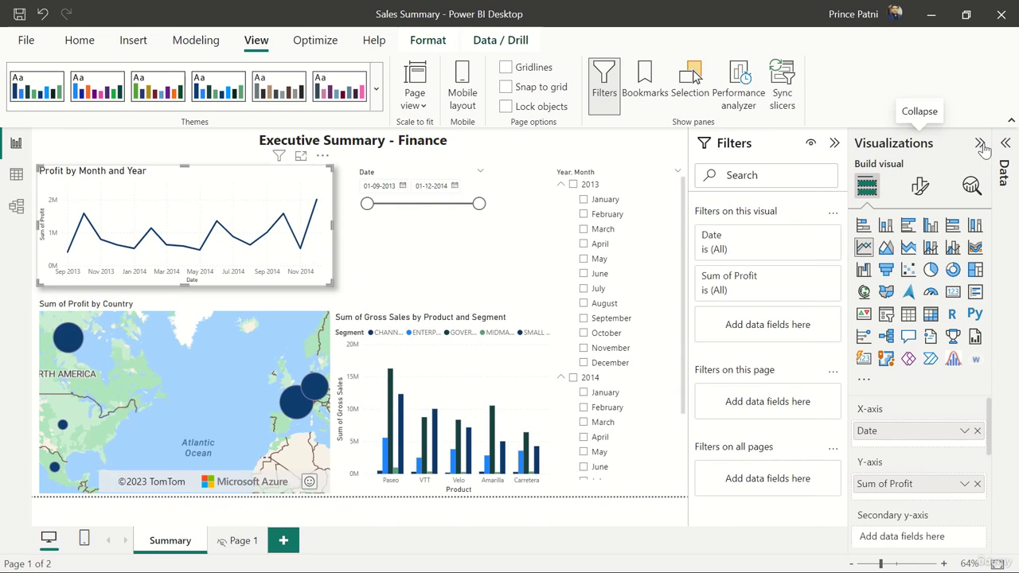
click(1005, 145)
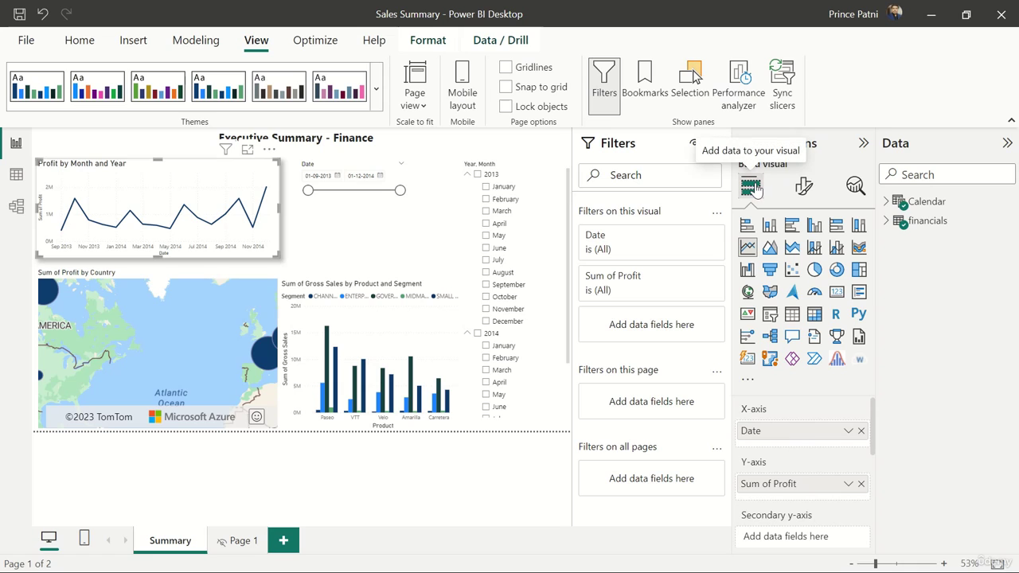
View the formatting and analytics options for the Profit by Month and Year chart, and return to its build options.
click(802, 187)
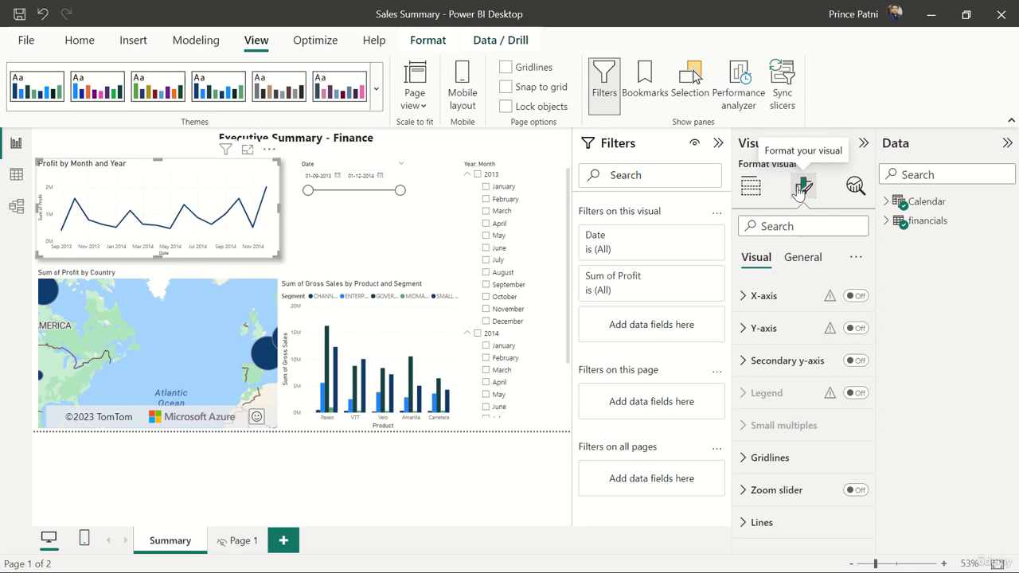
click(855, 188)
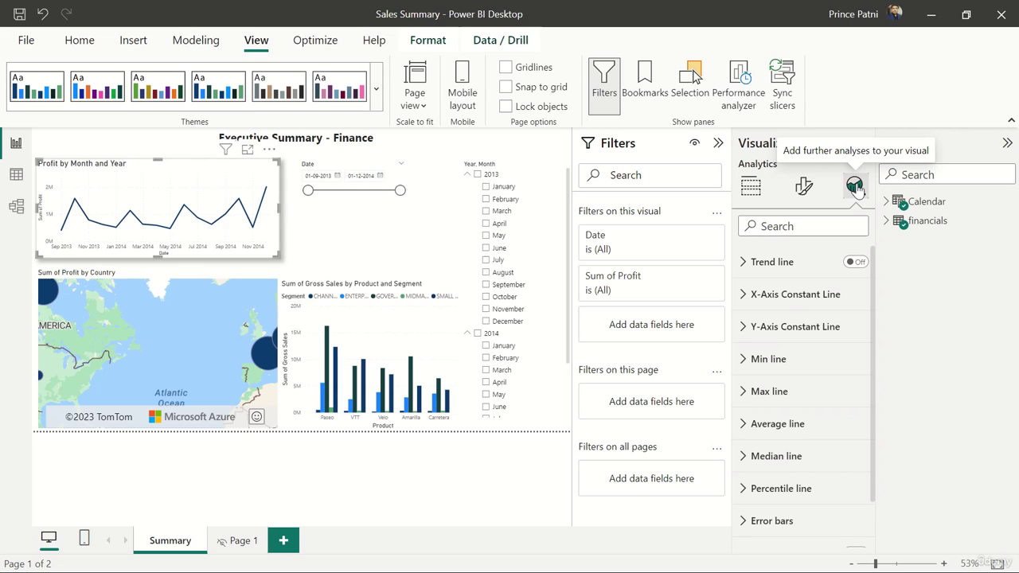
click(750, 186)
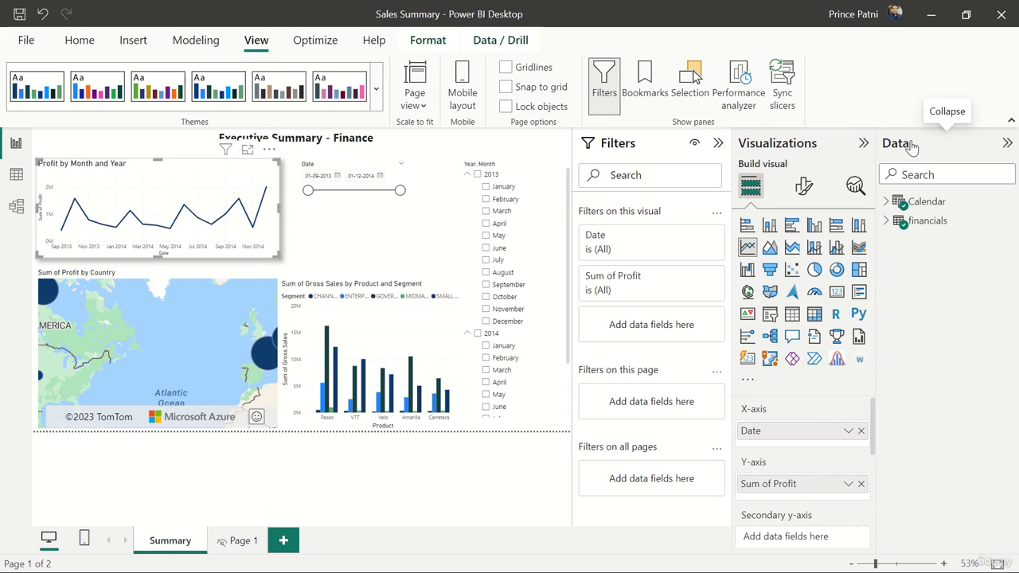
Look through the fields of the Calendar and financials tables in the Data pane, leaving both tables collapsed.
click(885, 202)
click(884, 202)
click(886, 221)
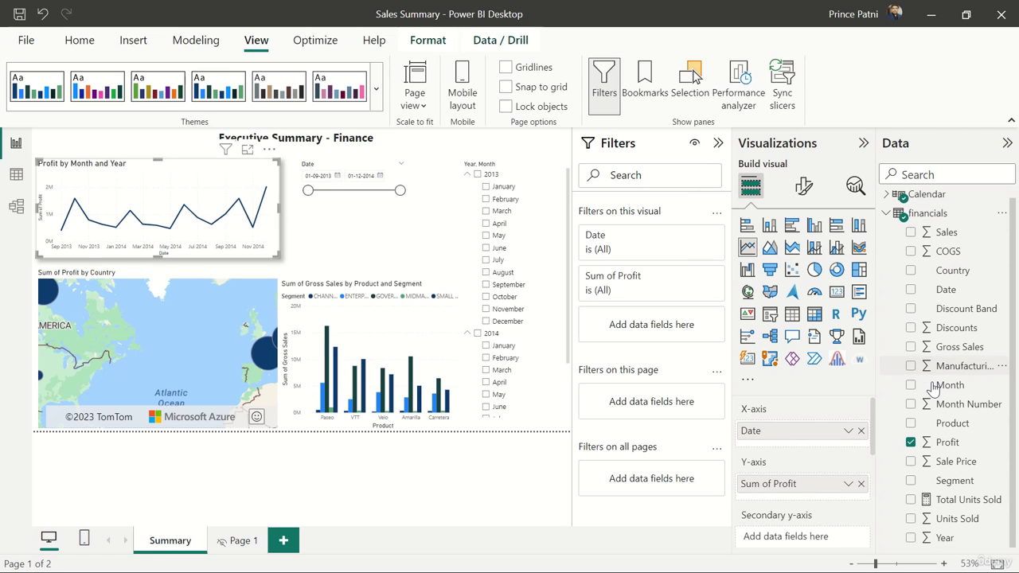
scroll(933, 387, down, 1)
scroll(932, 387, up, 1)
click(886, 220)
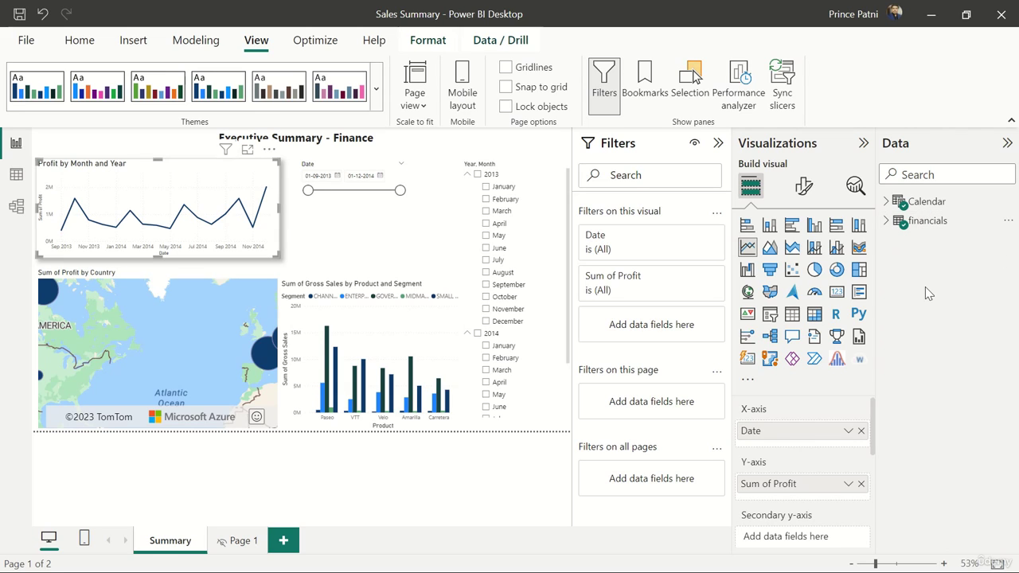
View the available options for the financials table and collapse the Data pane.
click(1008, 221)
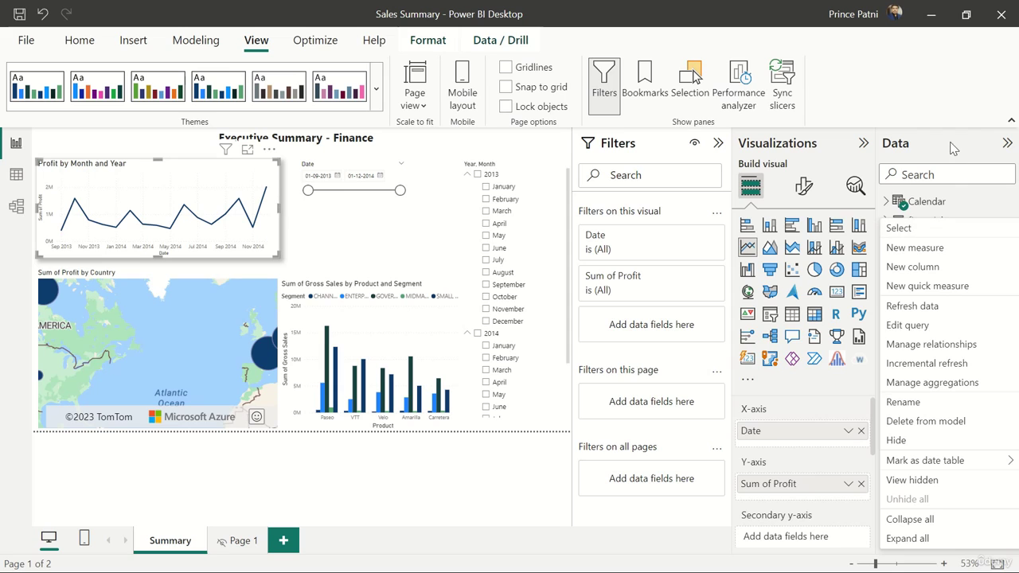
click(1006, 143)
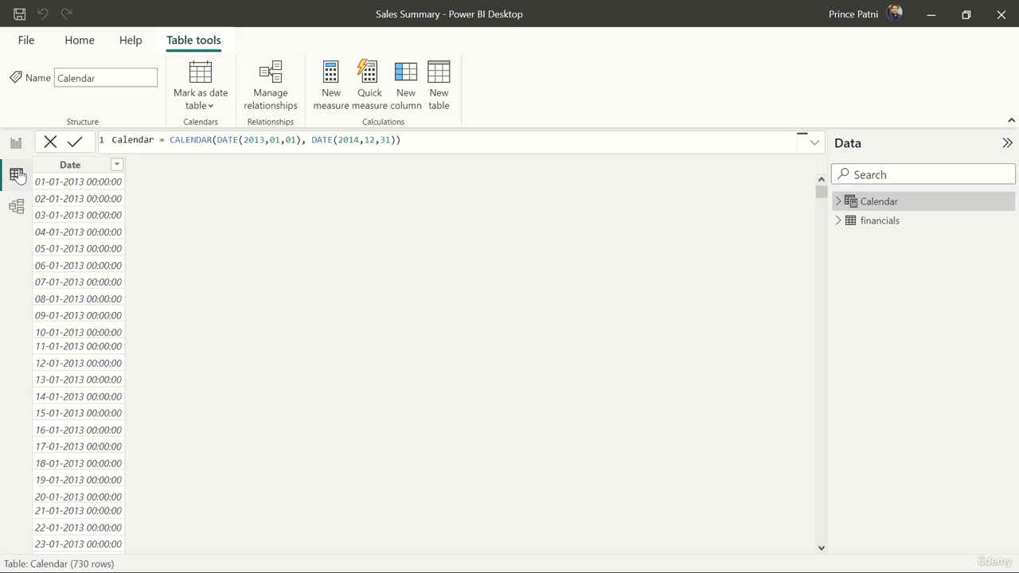
Examine the Calendar and financials data in Table view and return to Report view.
click(16, 175)
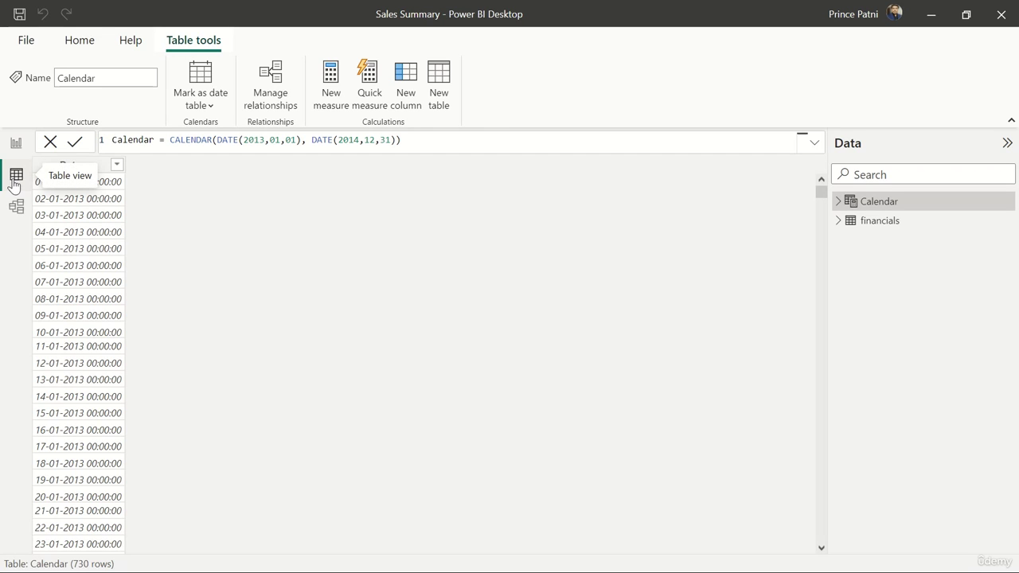
click(882, 225)
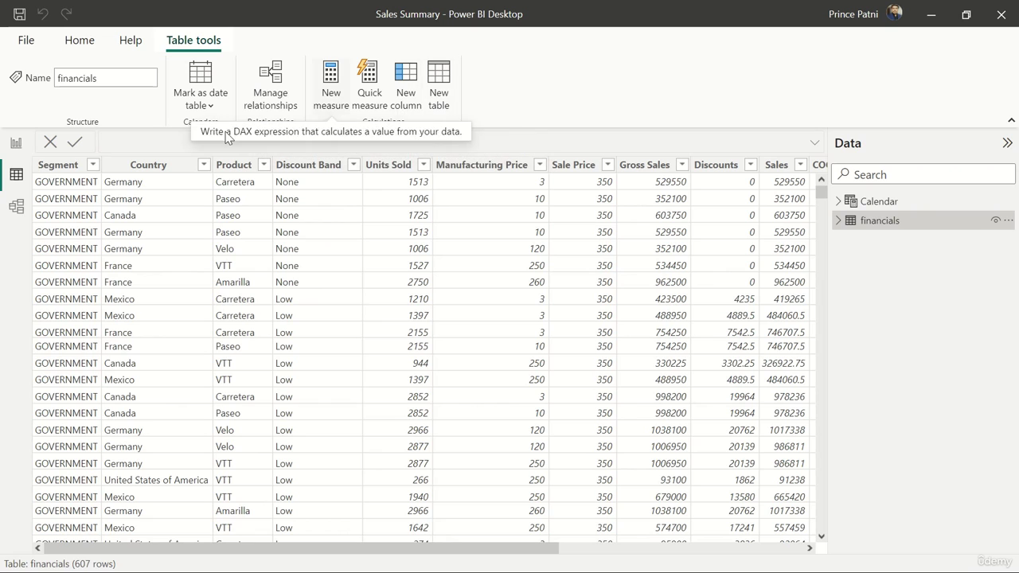
click(16, 142)
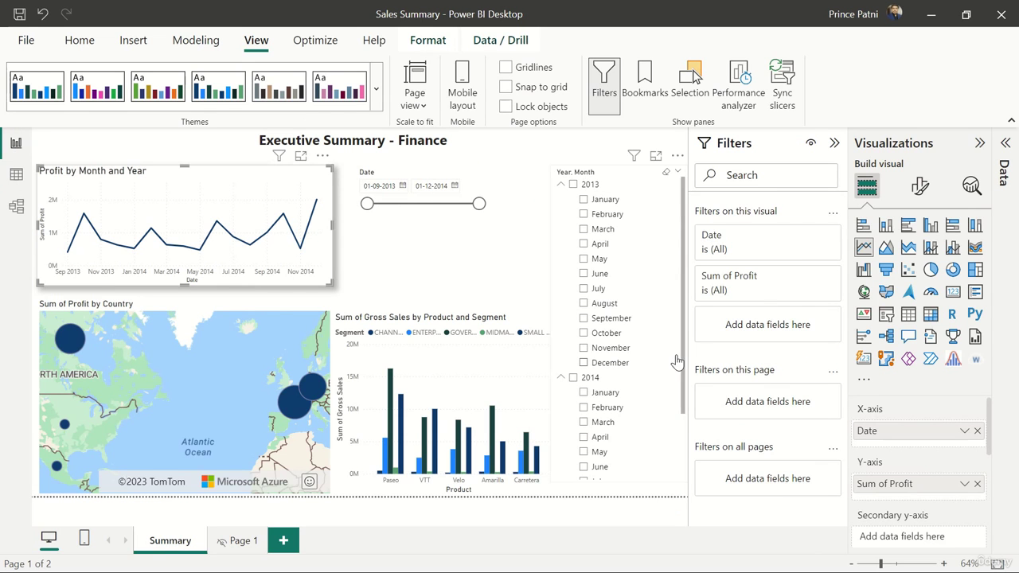
Reopen the Data pane to view the Calendar table's available options, leaving the pane expanded.
click(1005, 143)
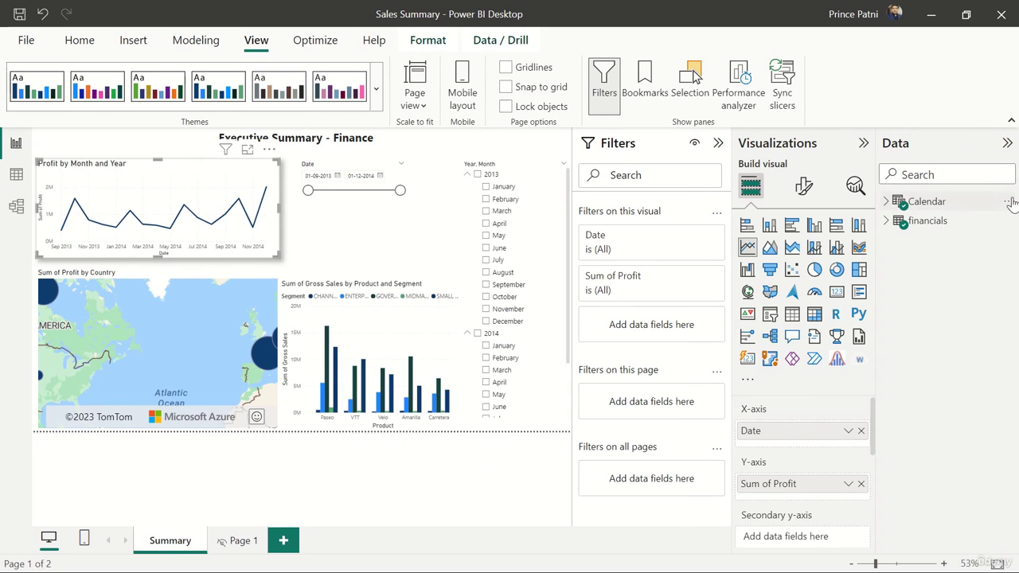
click(1008, 202)
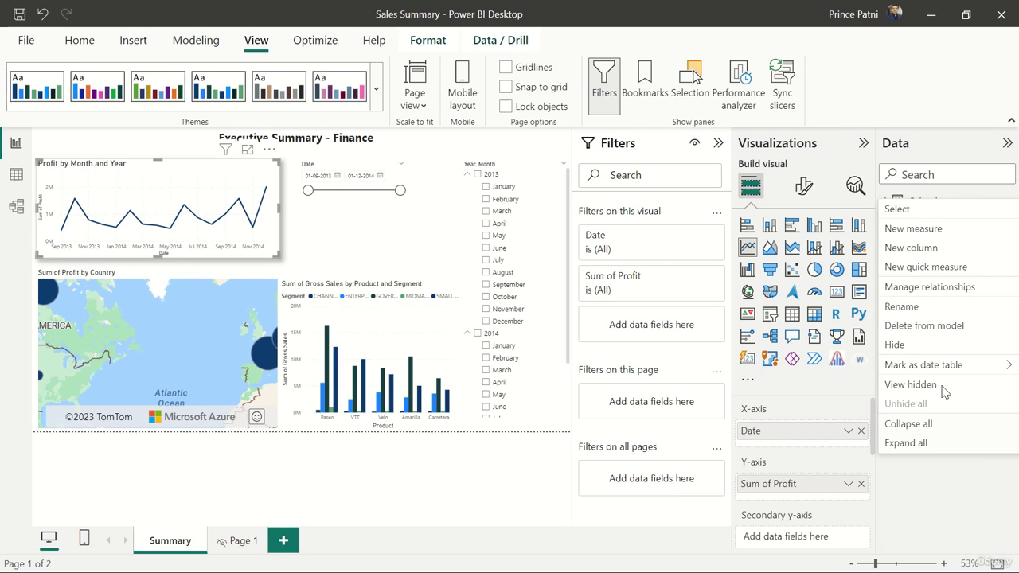
click(941, 149)
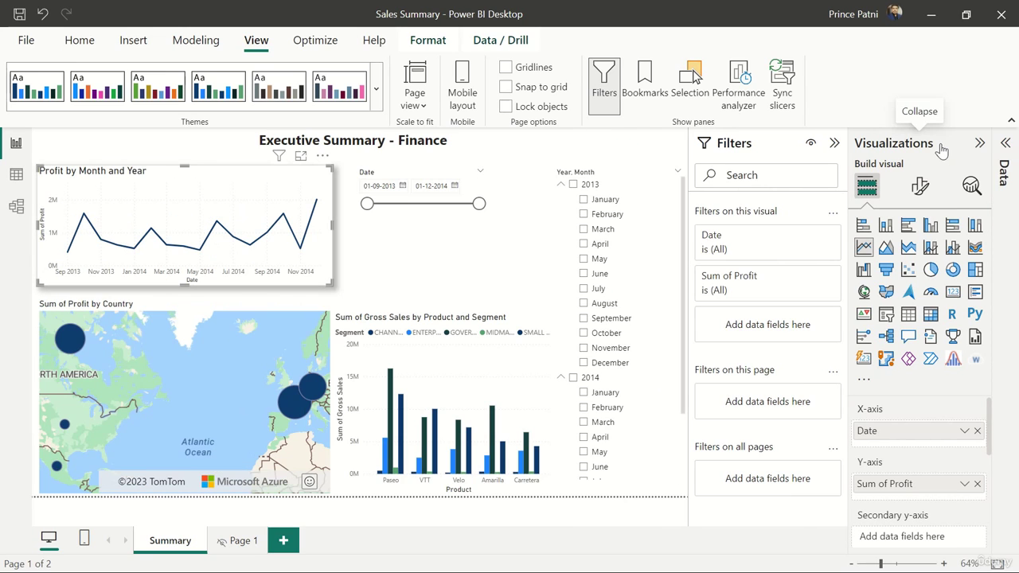
click(1002, 149)
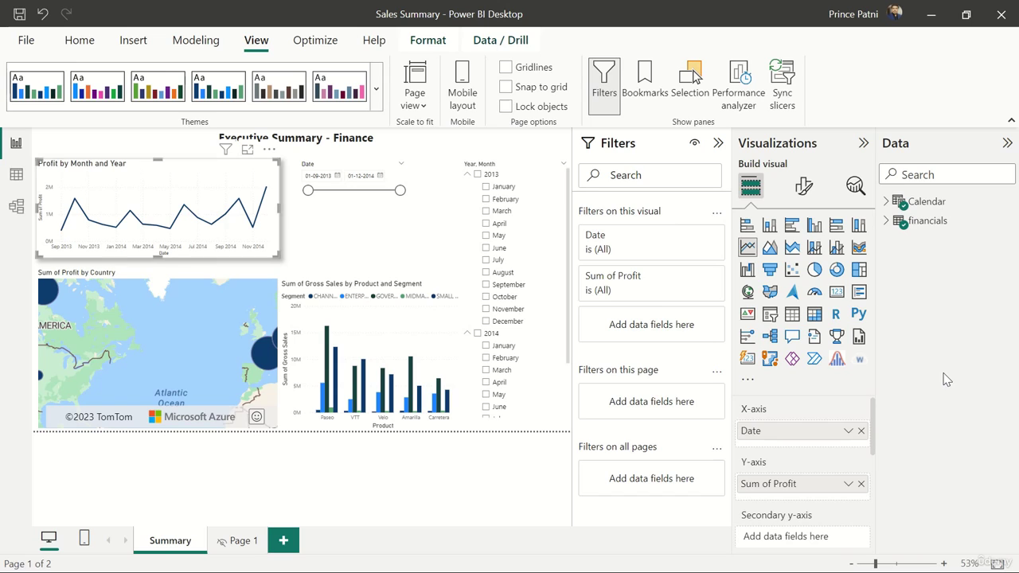